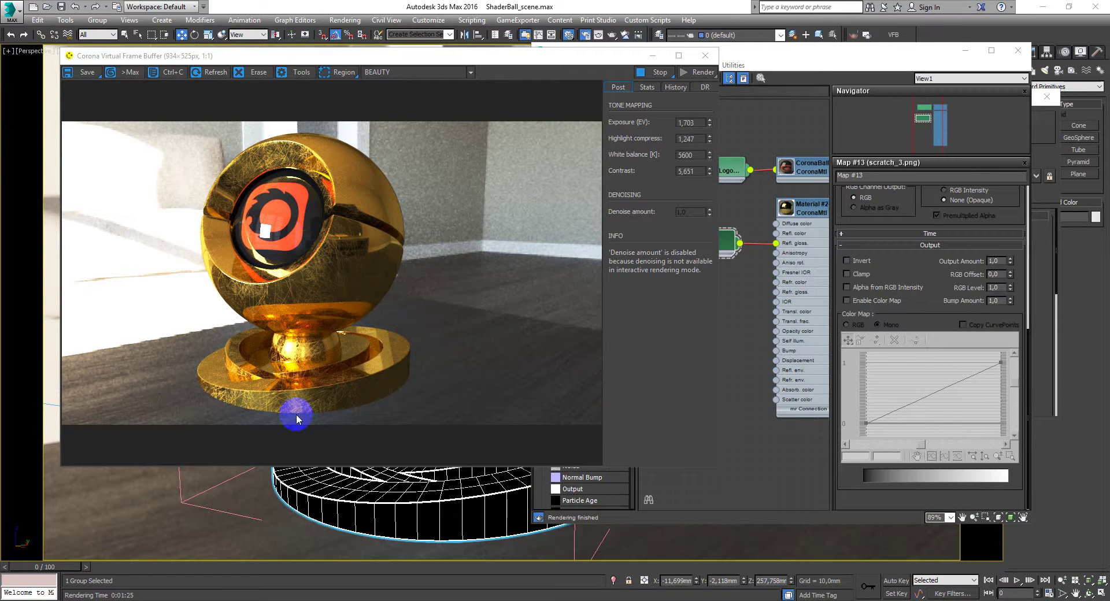
Step: Browse the 'gold metal' image results in Chrome for reference
left_click(96, 590)
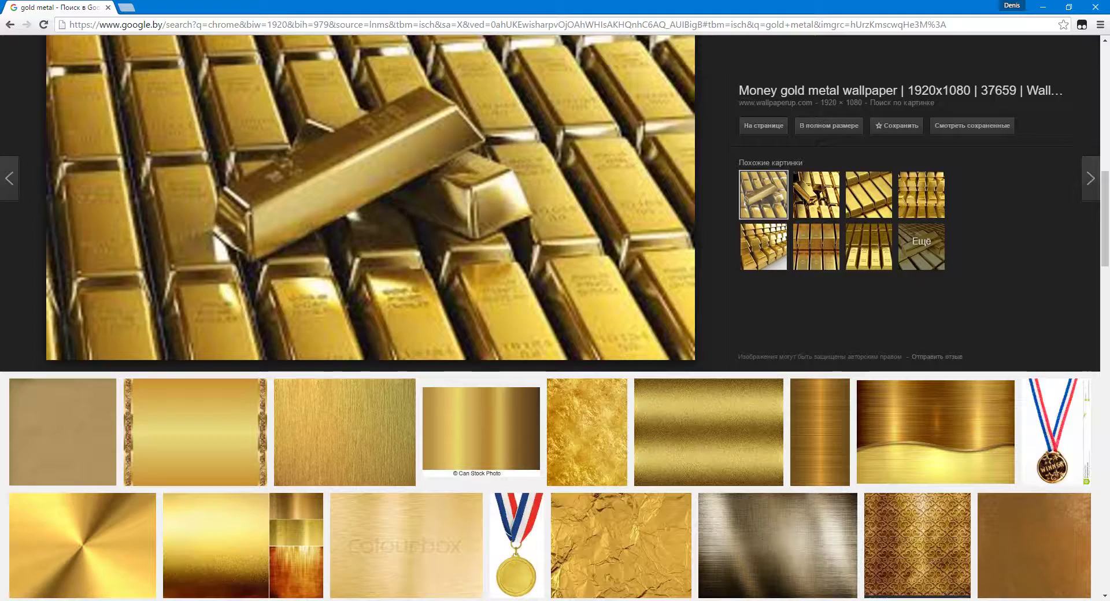
scroll(258, 485, "up", 6)
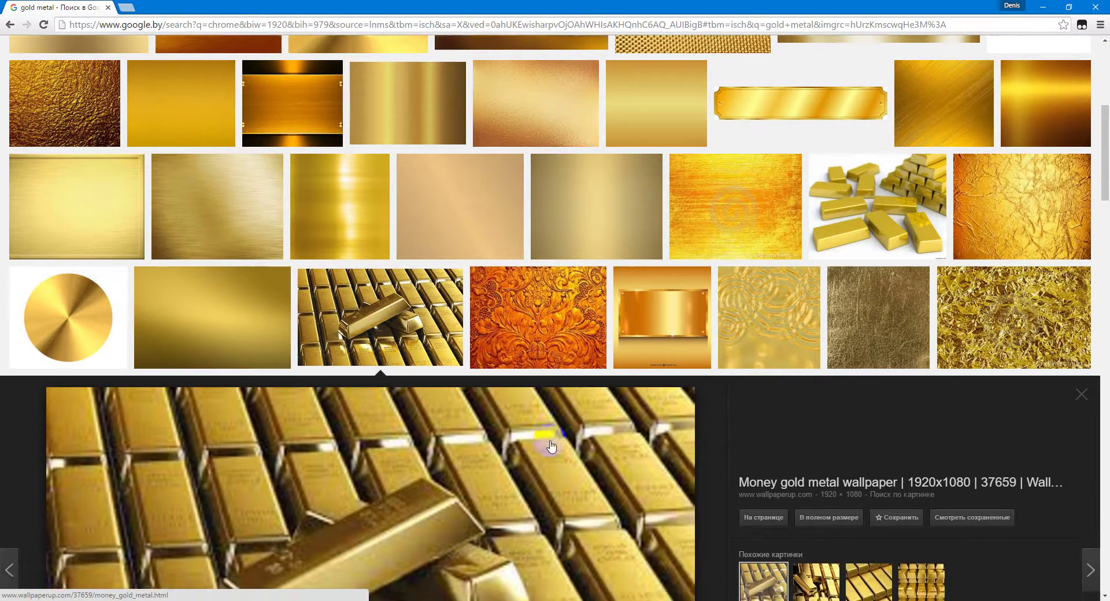
scroll(551, 447, "down", 3)
Step: Study a similar gold bars photo up close, then return to 3ds Max
left_click(817, 437)
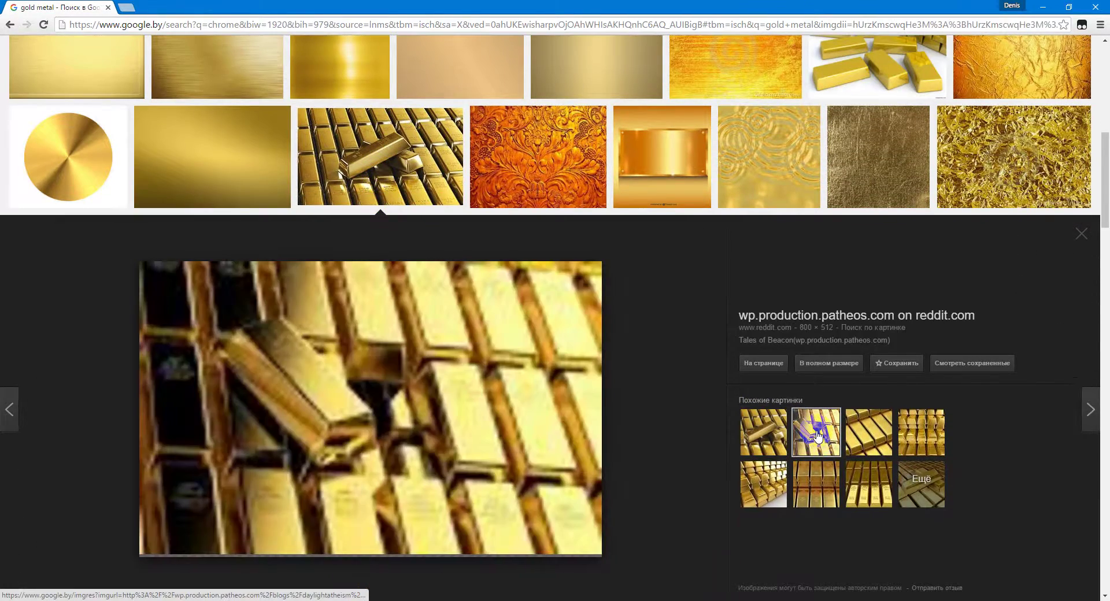
left_click(861, 439)
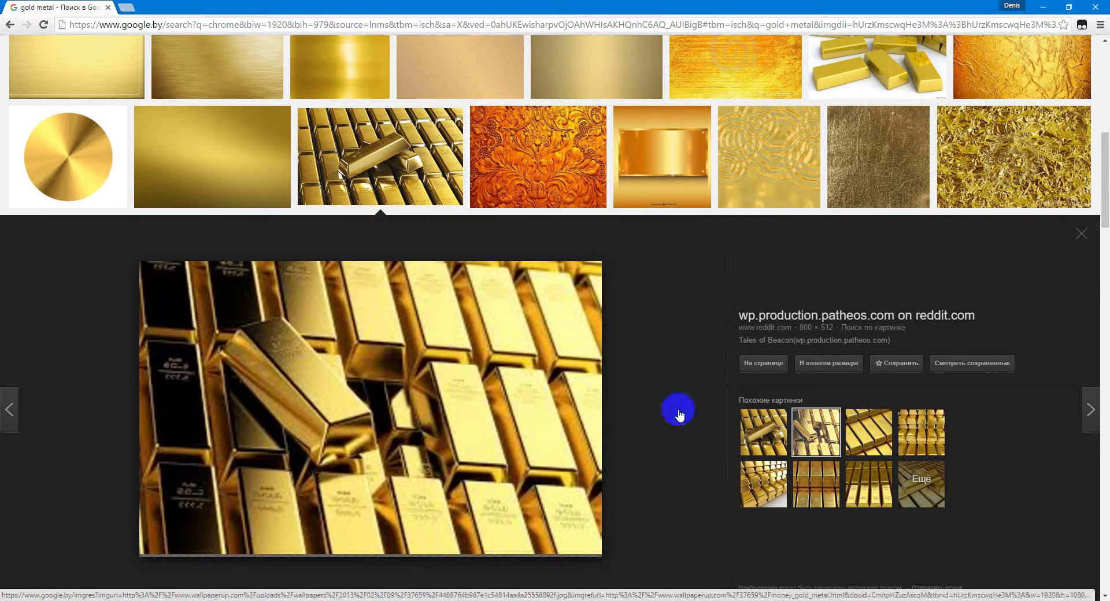
scroll(508, 409, "up", 7)
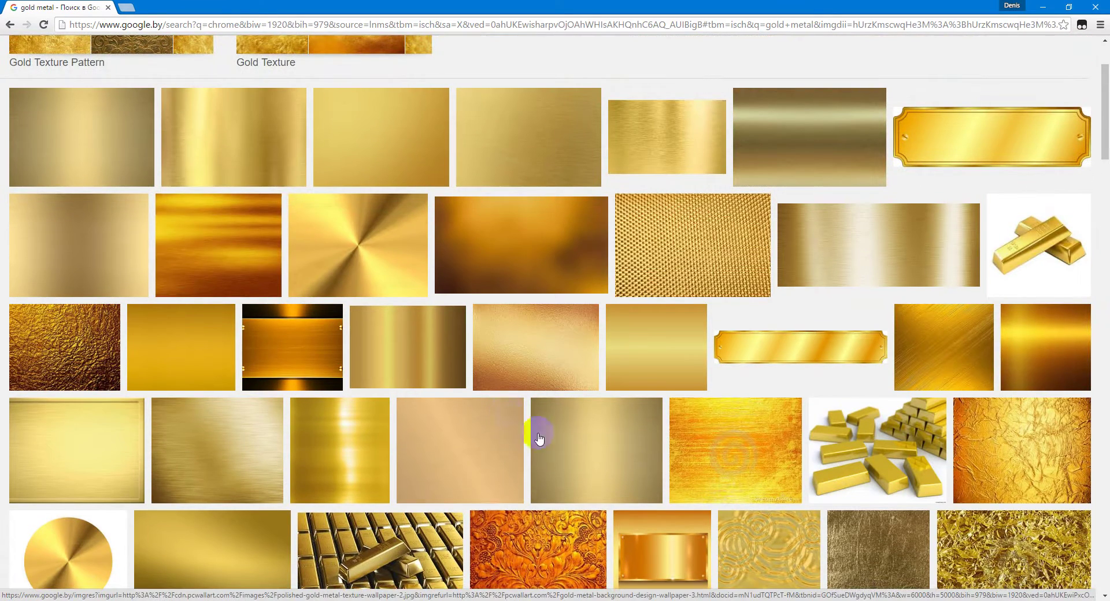
scroll(716, 425, "down", 4)
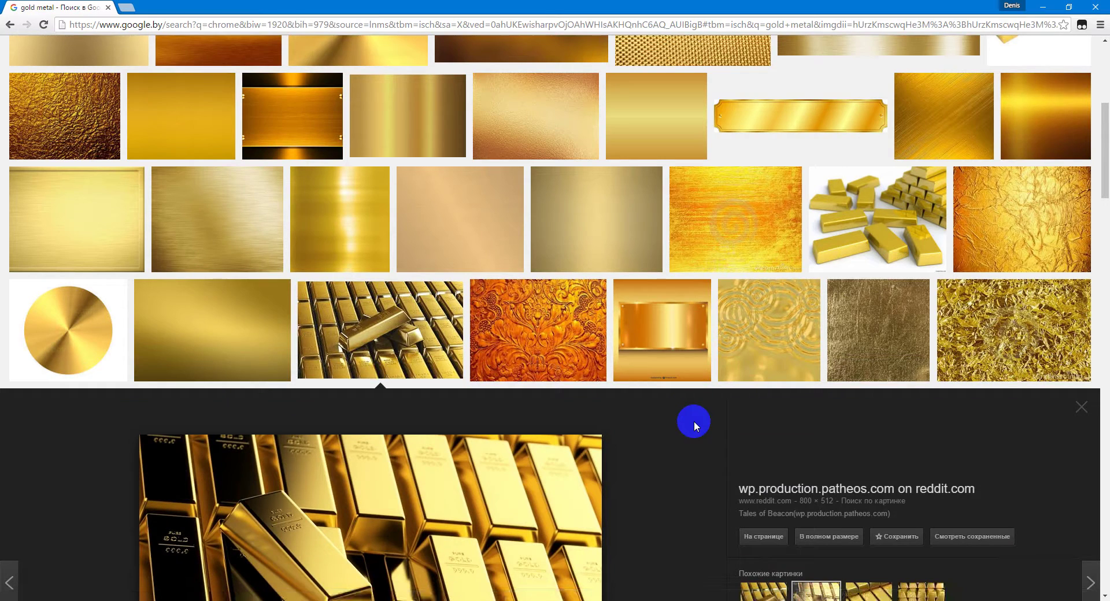
scroll(370, 393, "down", 3)
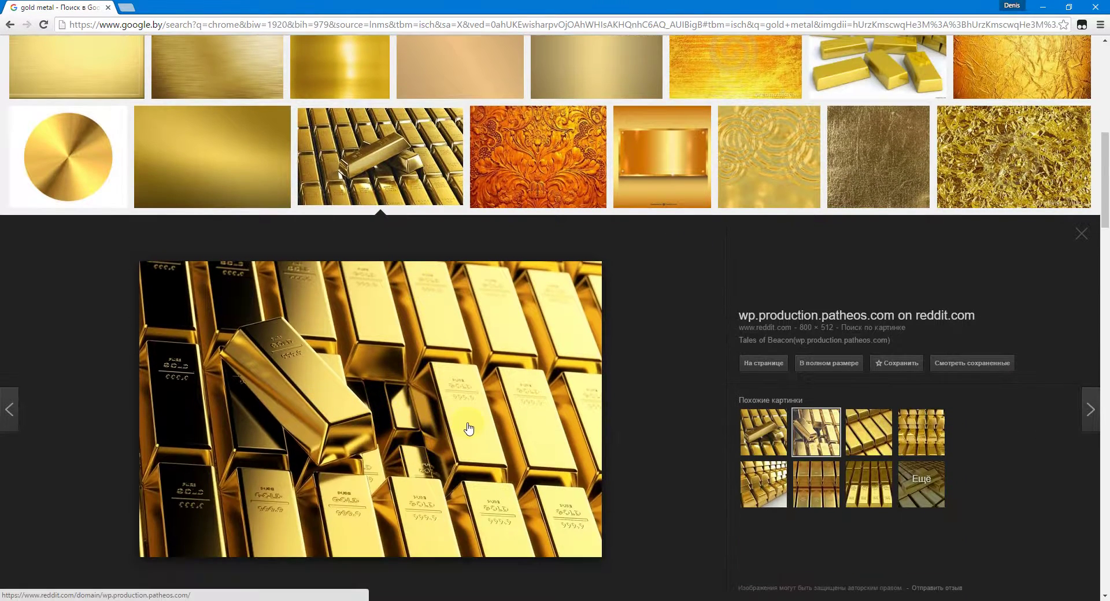
scroll(469, 425, "down", 2)
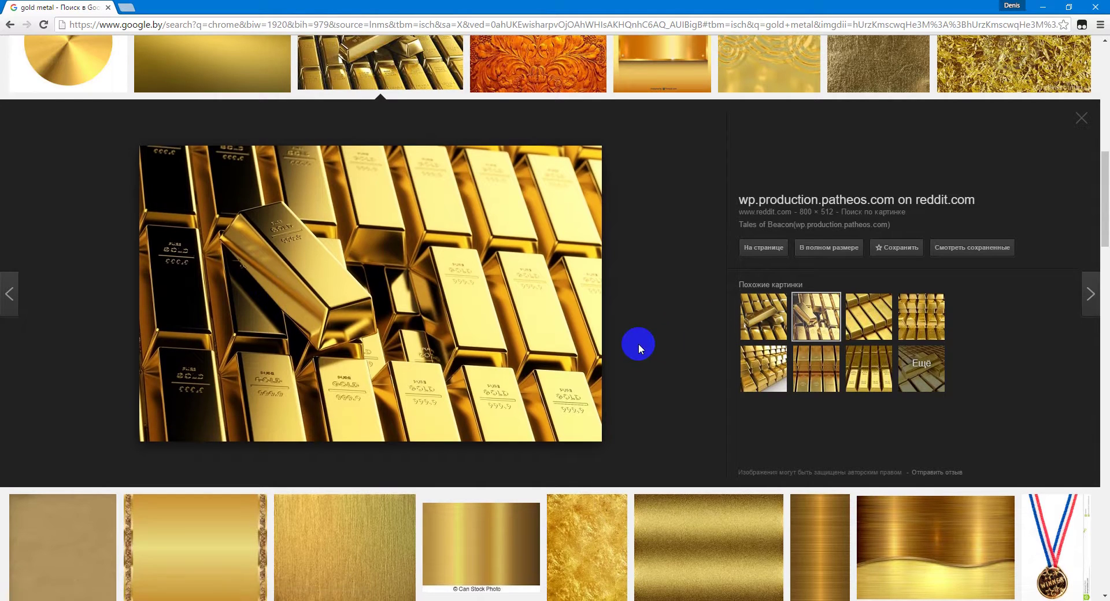
scroll(609, 332, "down", 4)
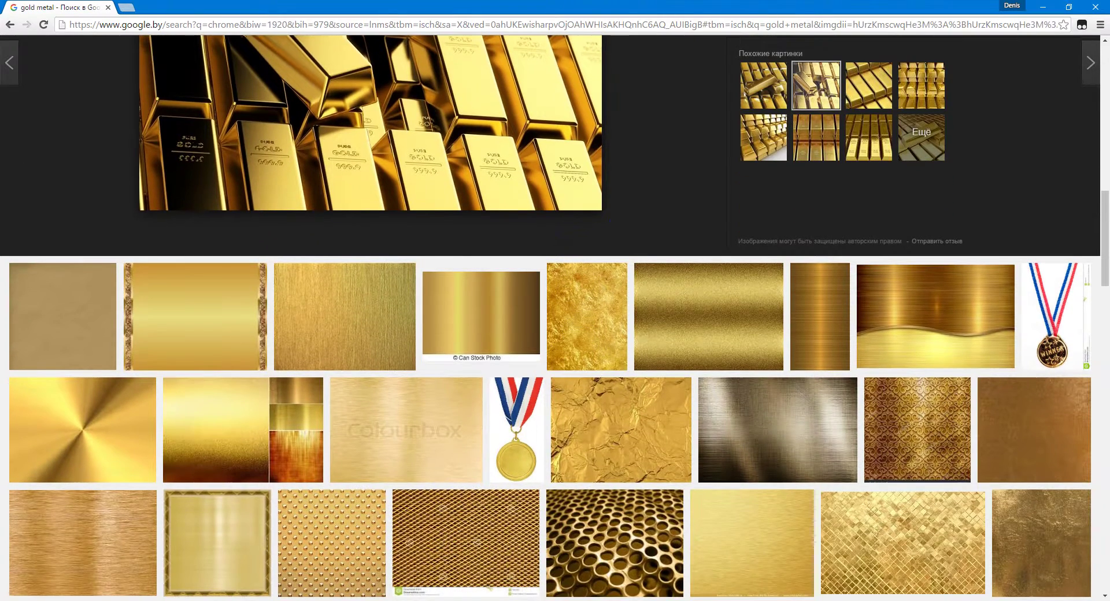
left_click(195, 599)
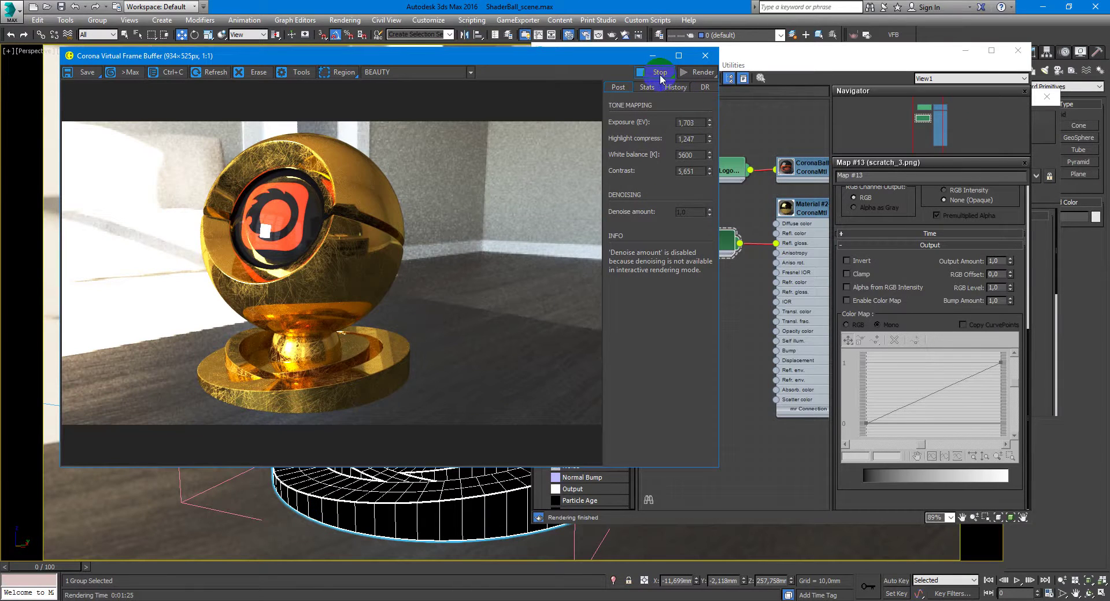
Step: Delete all the old gold material nodes from the Slate Material Editor view
left_click(754, 302)
middle_click_drag(754, 302, 721, 300)
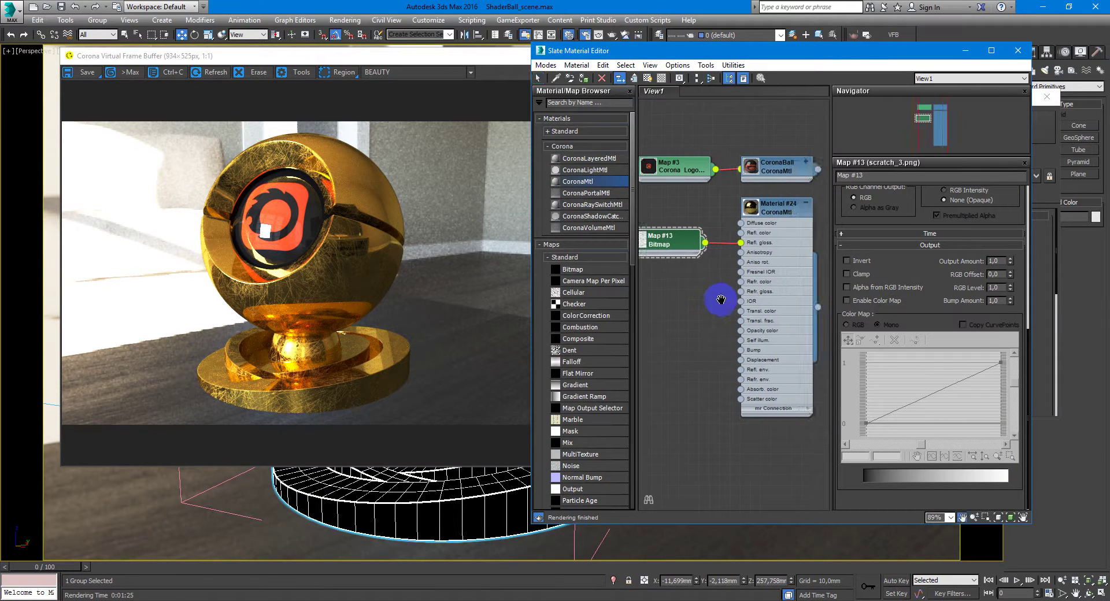
left_click(679, 304)
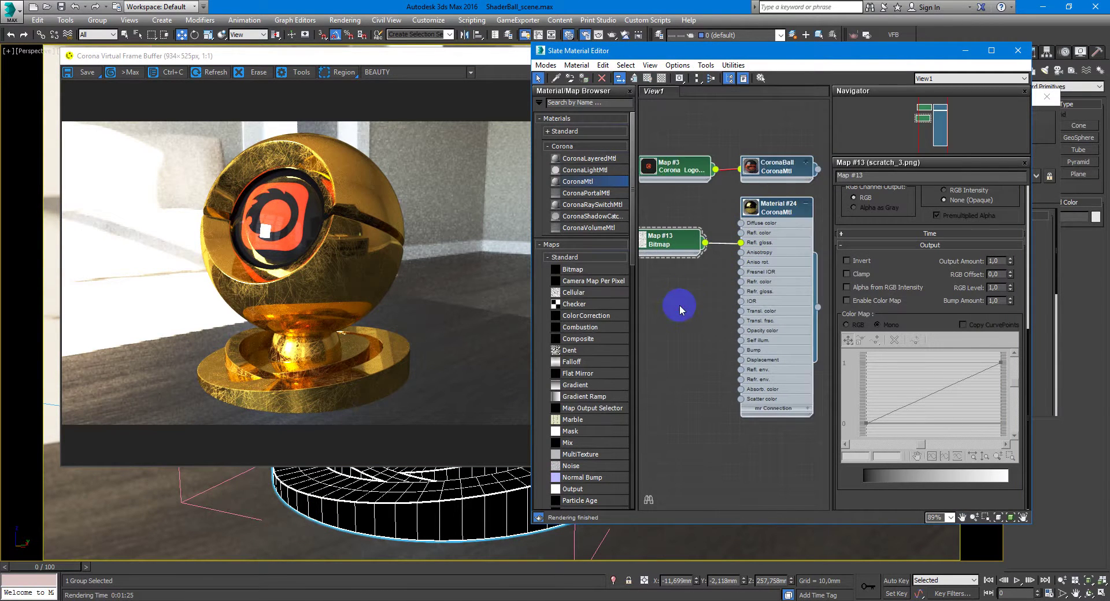
left_click_drag(801, 474, 665, 142)
key("Delete")
Step: Create a new CoronaMtl node, Material #25, and assign it to the shader ball
left_click_drag(603, 194, 756, 218)
double_click(756, 218)
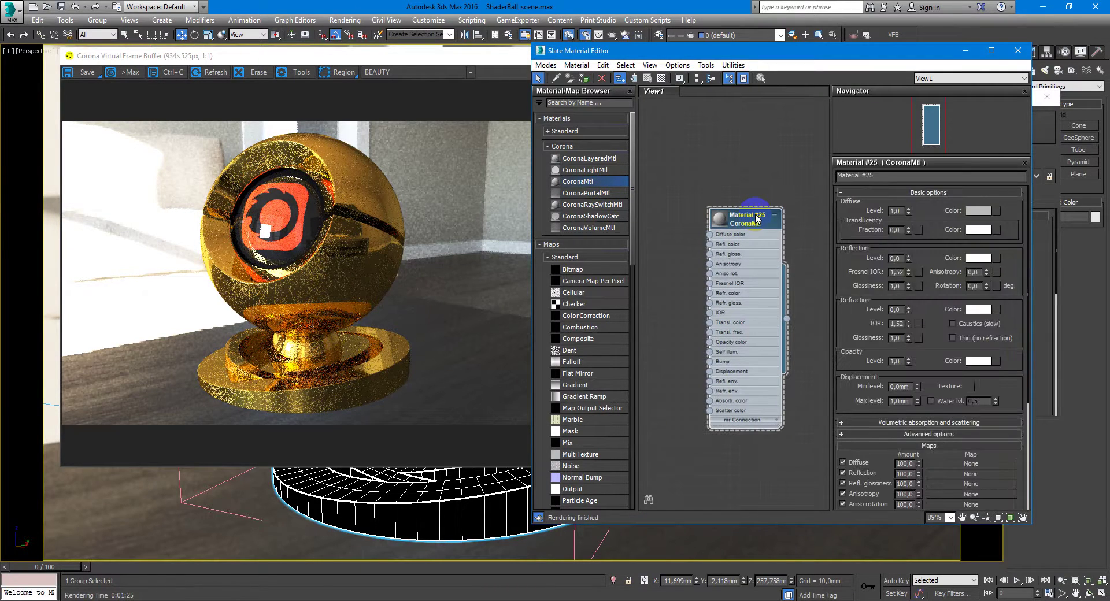
left_click(583, 80)
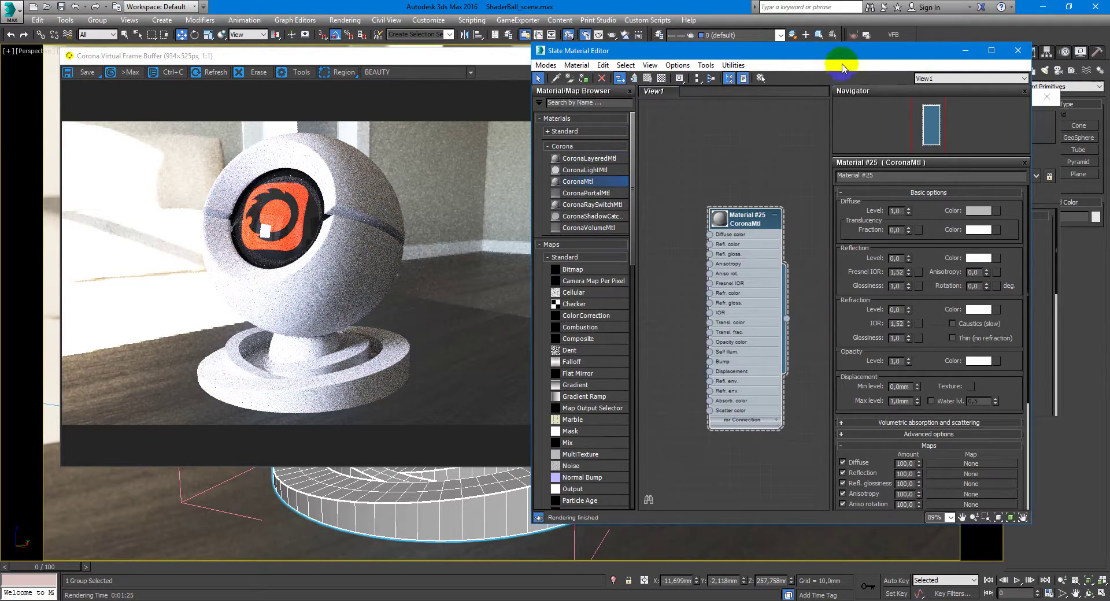
Step: Set the Diffuse Level to 0 and the Reflection Level to 0,95
right_click(908, 213)
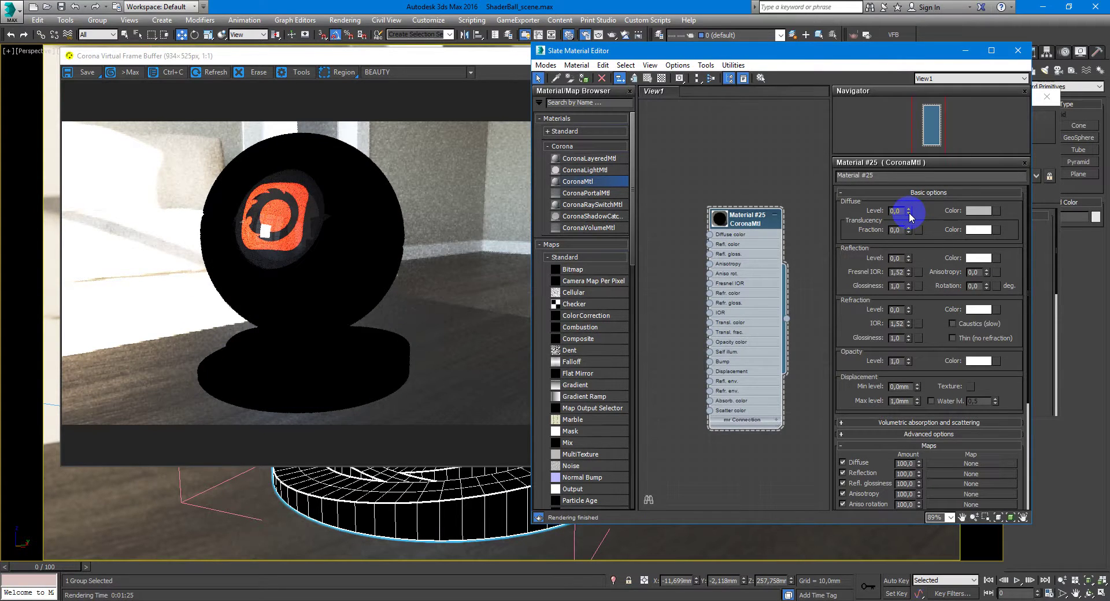
left_click(896, 258)
type("0,95")
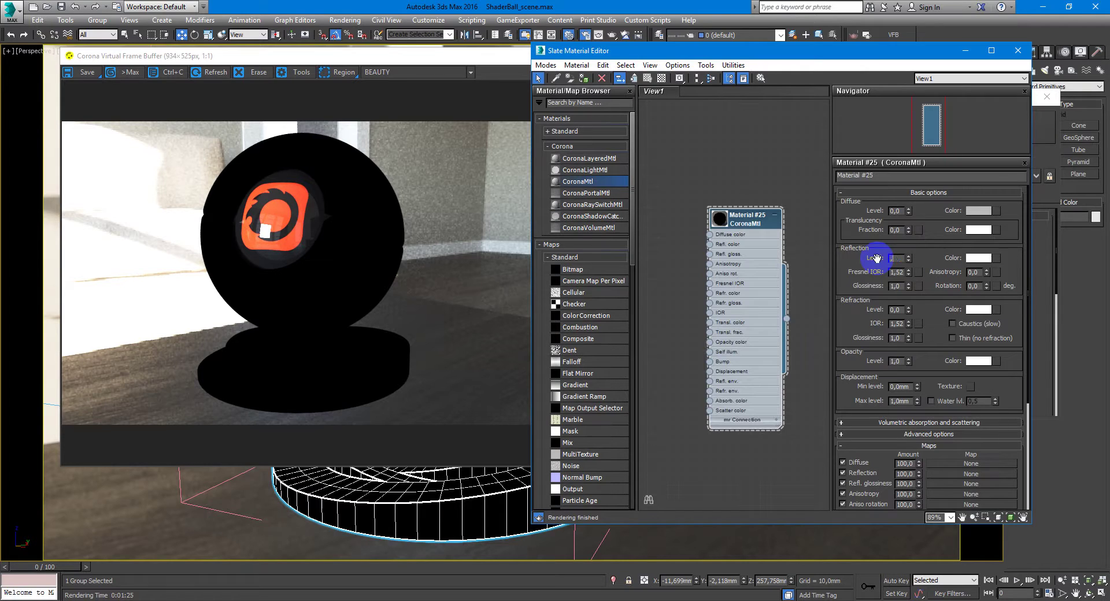
key("Return")
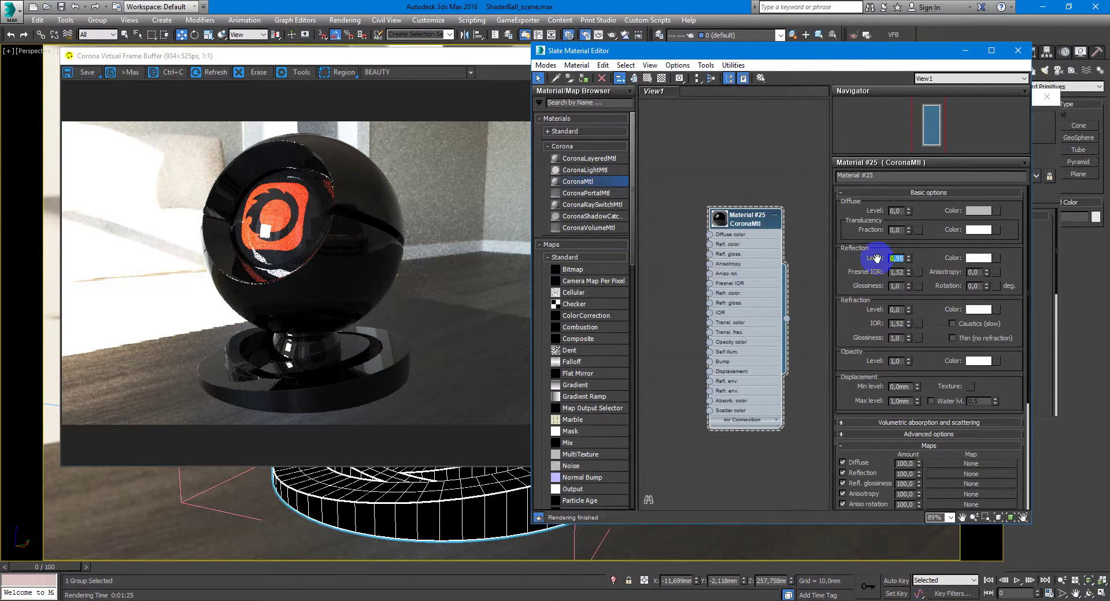
Step: Set the Fresnel IOR to 50 and reflection glossiness to 0,95
left_click(897, 272)
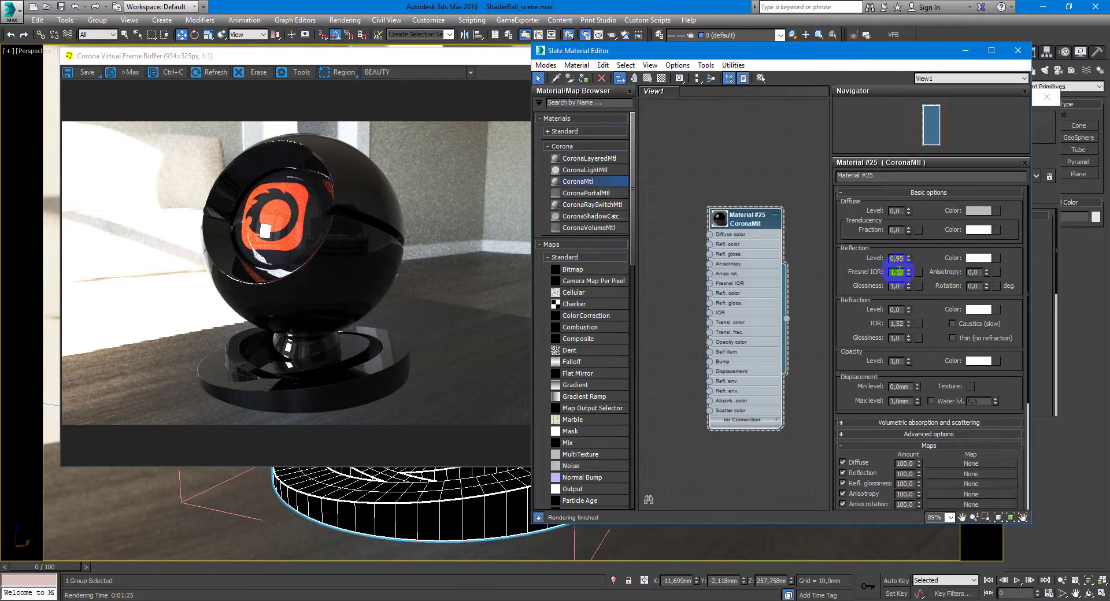
type("50")
key("Return")
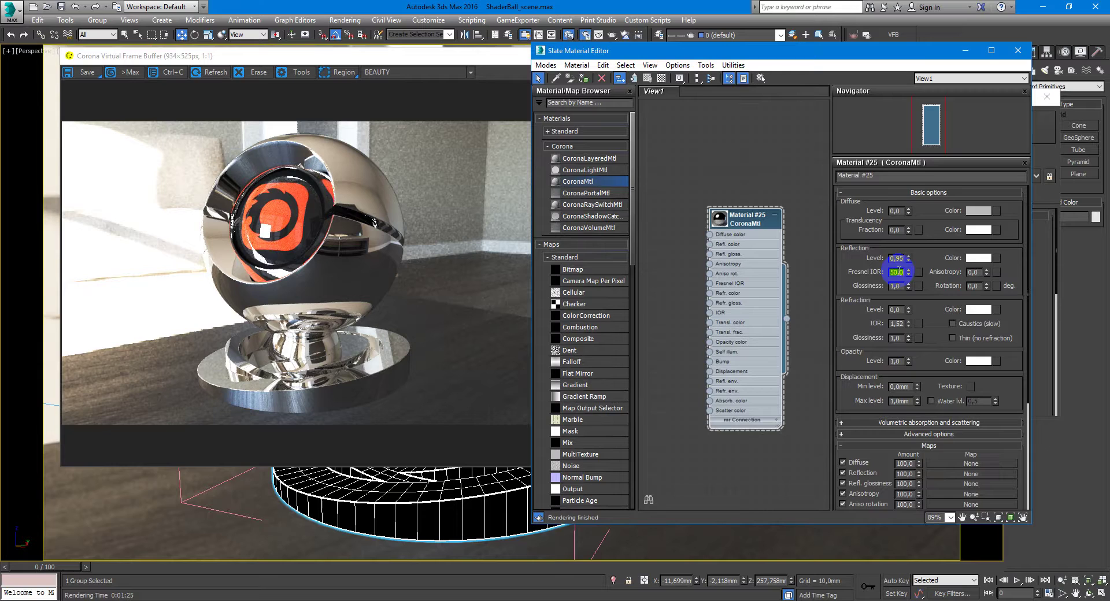
key("Tab")
key("Tab")
type(",95")
key("Return")
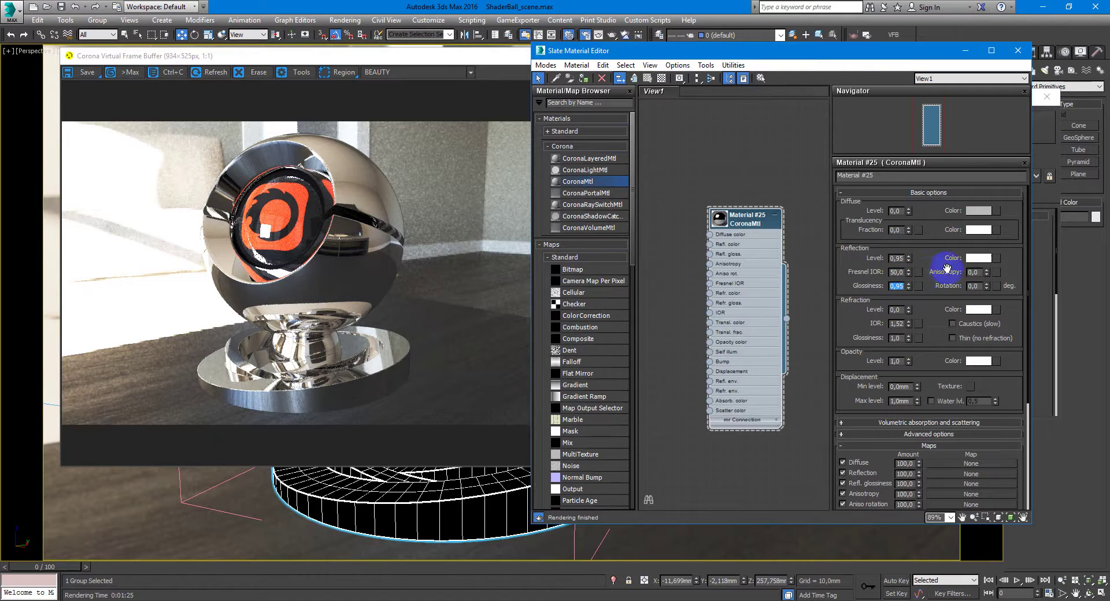
Step: Make the reflection colour a saturated orange-gold with hue 24 and value 240
left_click(979, 258)
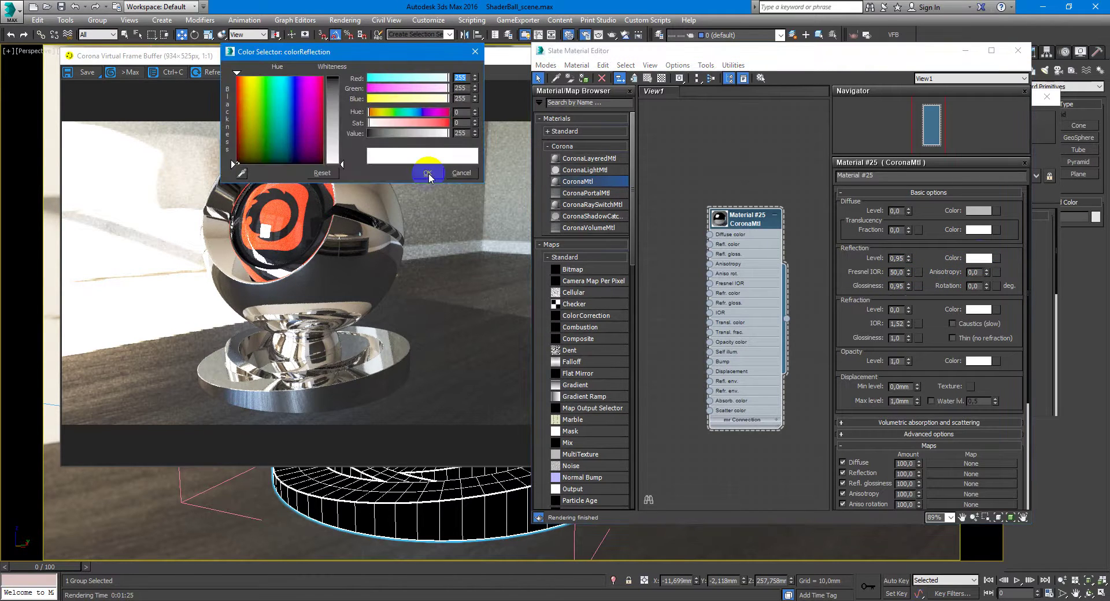
left_click(377, 112)
left_click_drag(377, 113, 374, 112)
left_click_drag(443, 124, 438, 125)
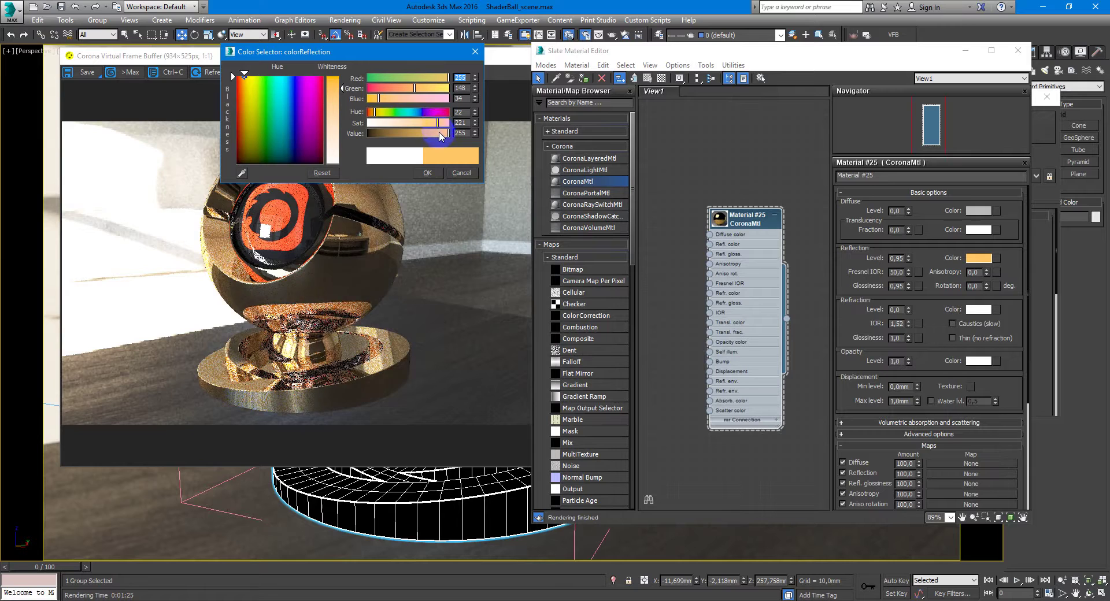
left_click_drag(444, 134, 441, 135)
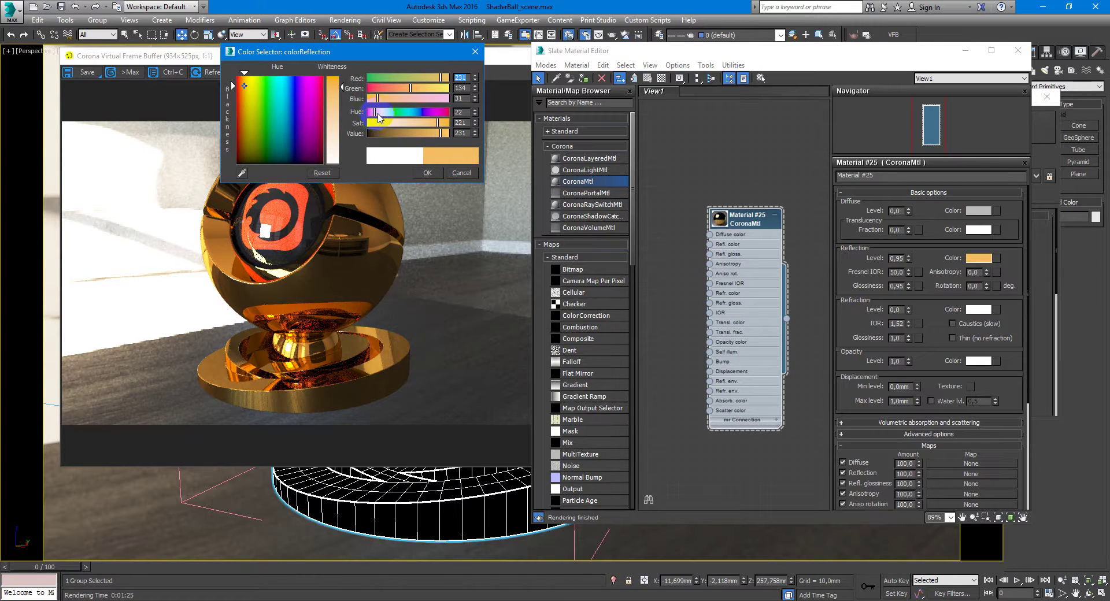
left_click(475, 111)
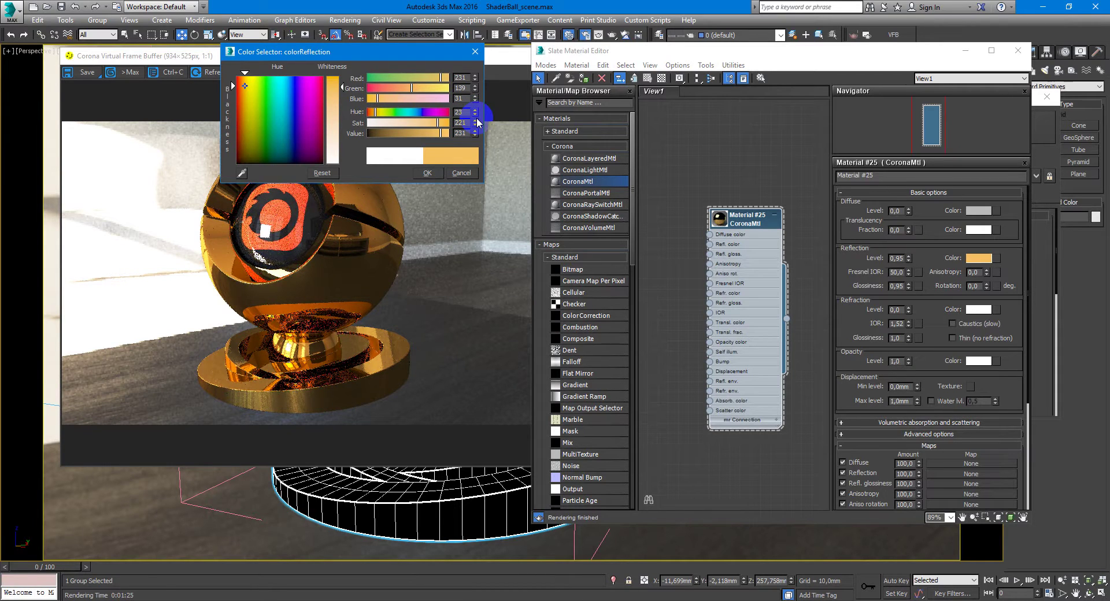
left_click(475, 111)
left_click(475, 115)
left_click(427, 173)
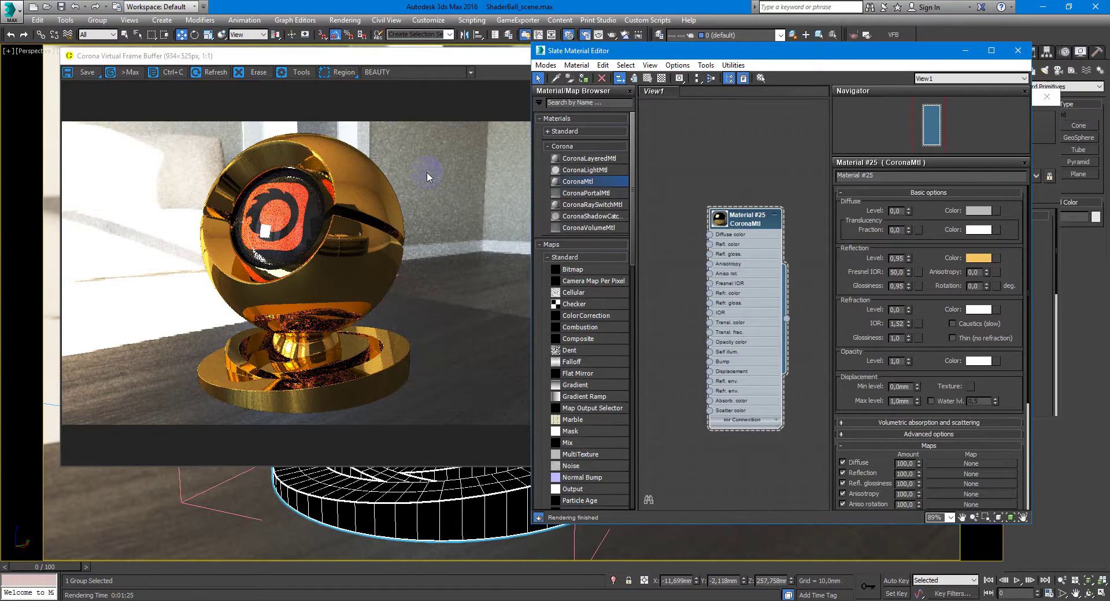
Step: Compare the result against the gold reference photos in Chrome, then return
key("alt+Tab")
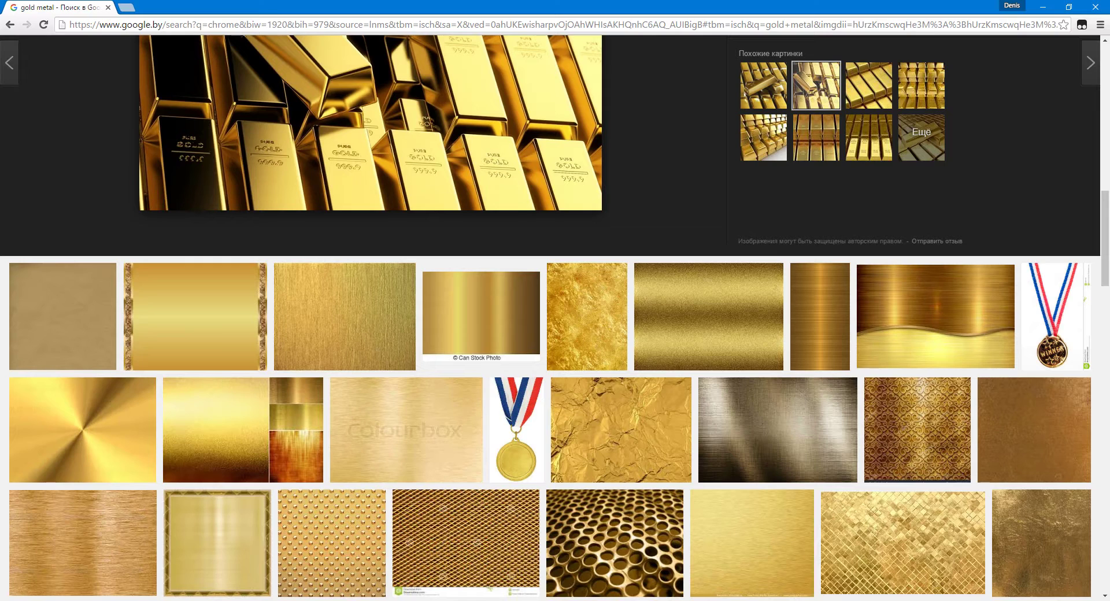
scroll(364, 261, "up", 4)
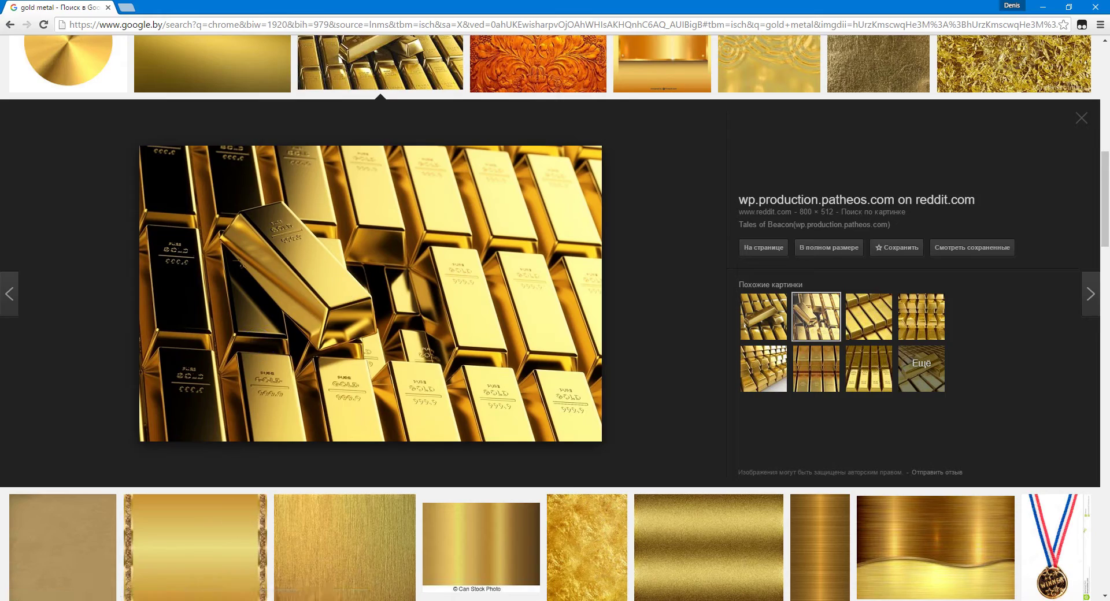
key("alt+Tab")
key("alt+Tab")
key("alt+Tab")
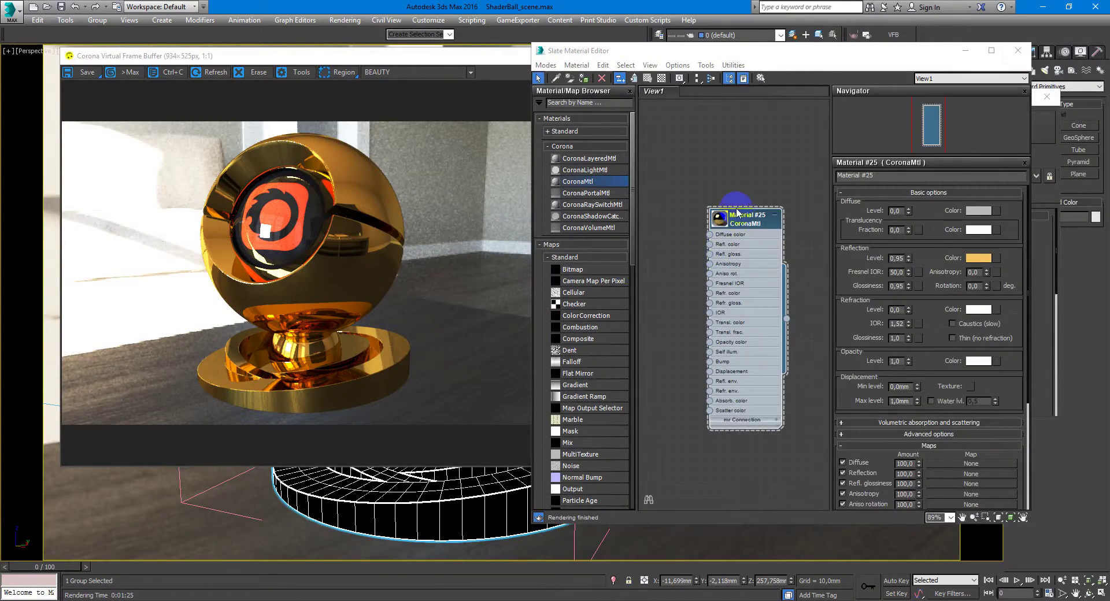
Step: Connect a Bitmap loaded with scratch_3.png to the Refl. gloss. input
left_click(737, 212)
middle_click_drag(686, 239, 696, 238)
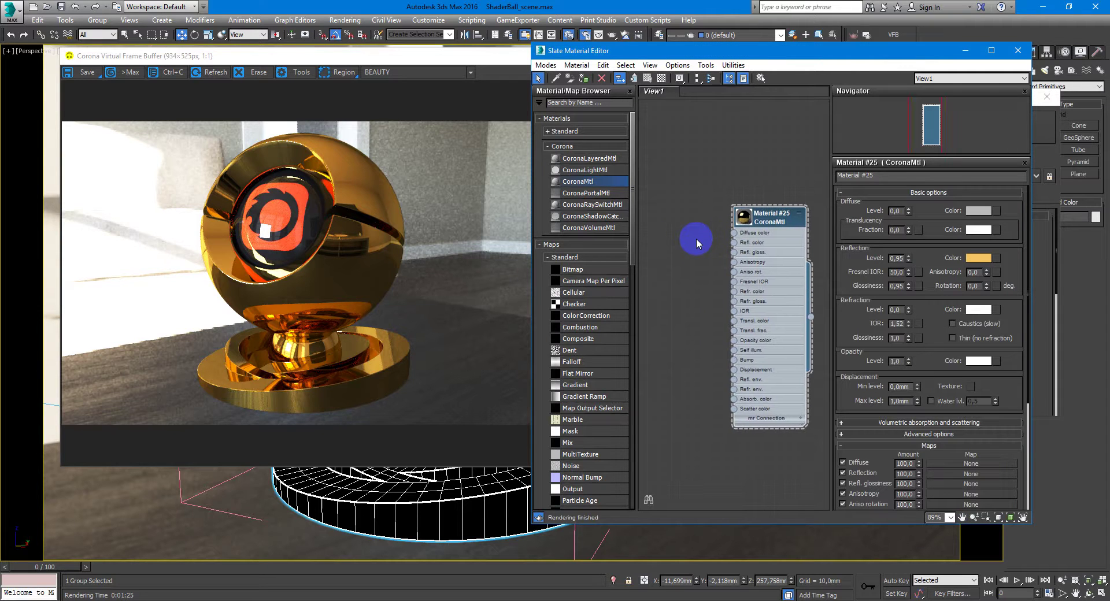
left_click(734, 250)
left_click(738, 260)
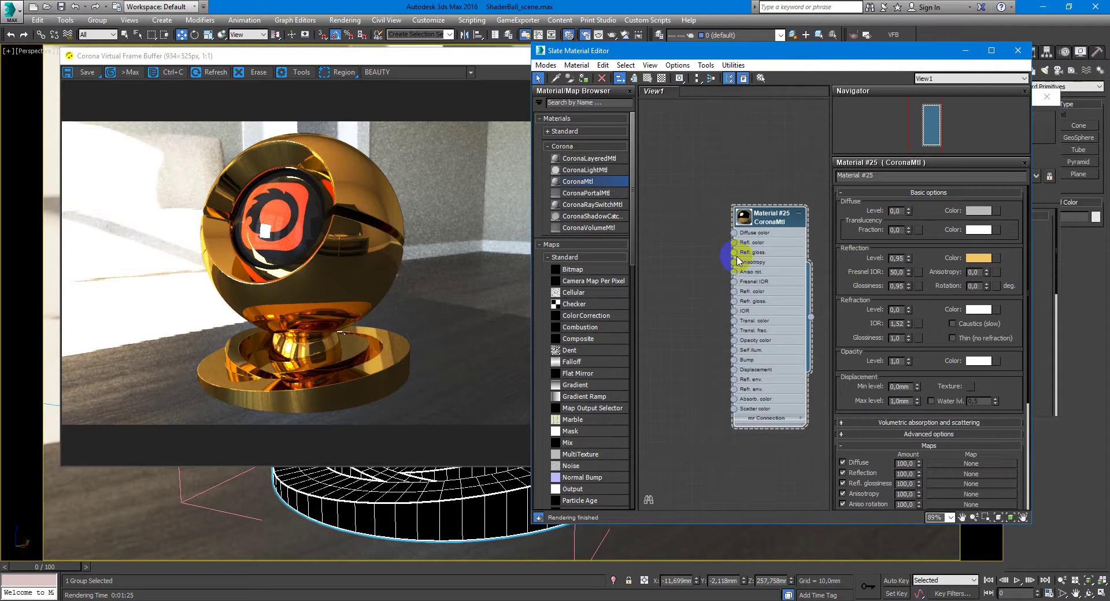
left_click_drag(737, 260, 693, 260)
mouse_move(726, 266)
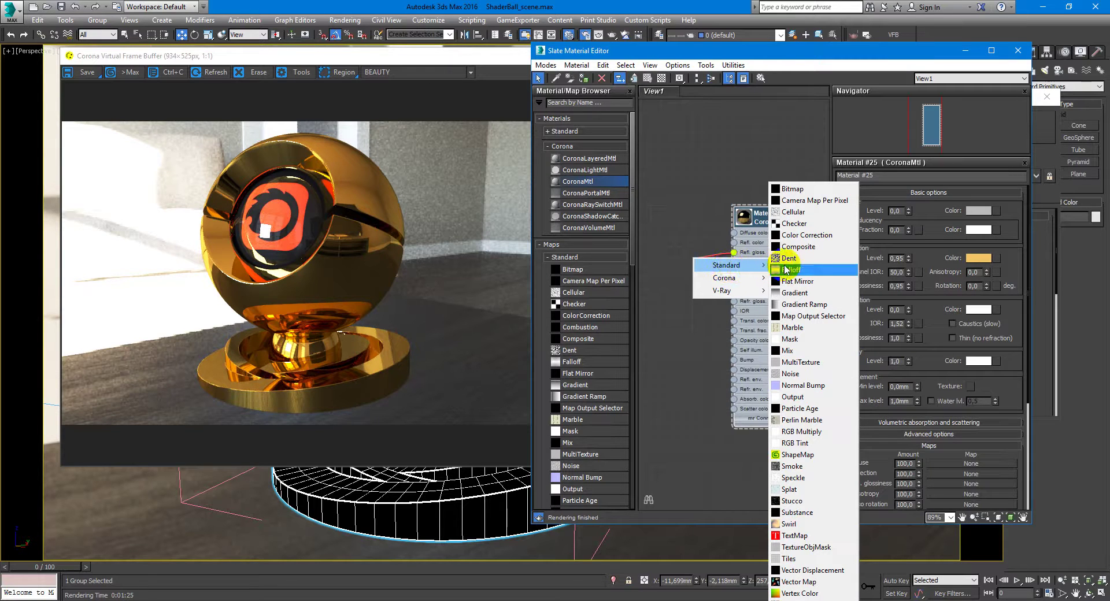
left_click(808, 188)
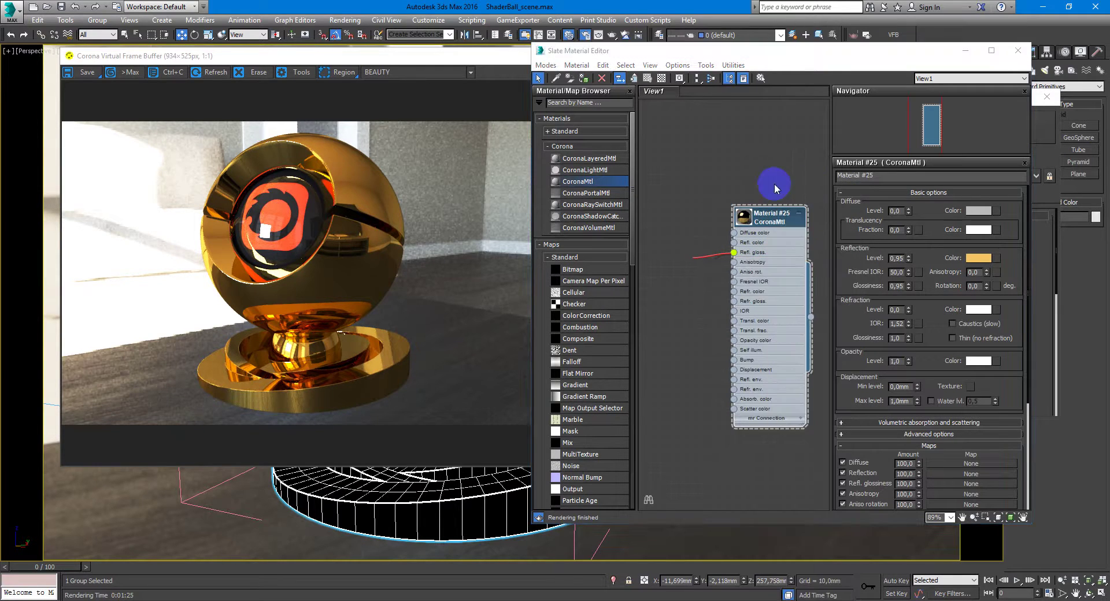
left_click_drag(483, 104, 487, 214)
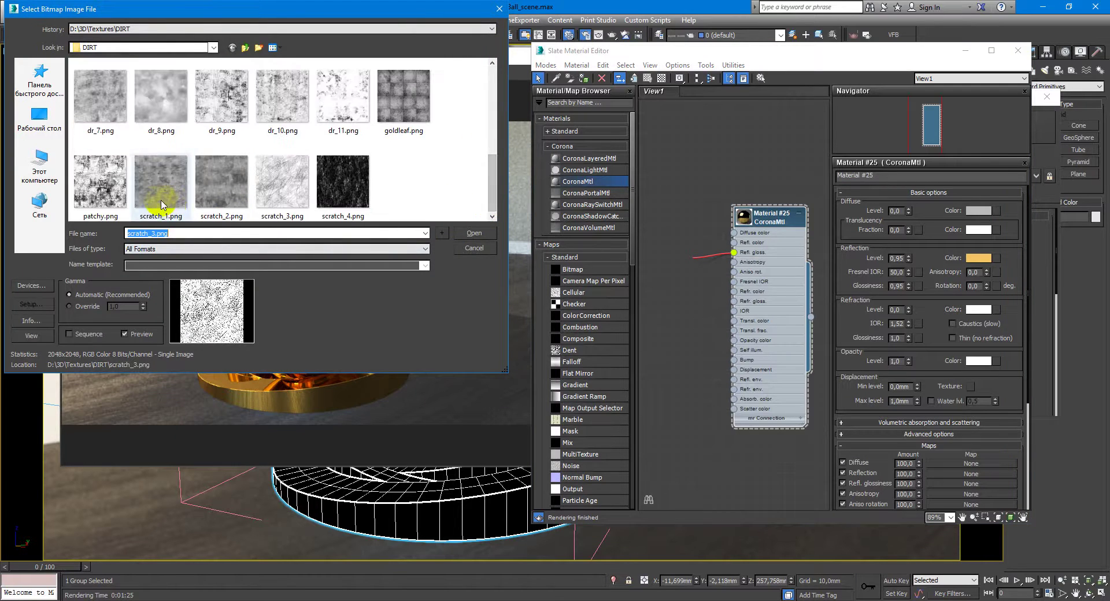
left_click(290, 190)
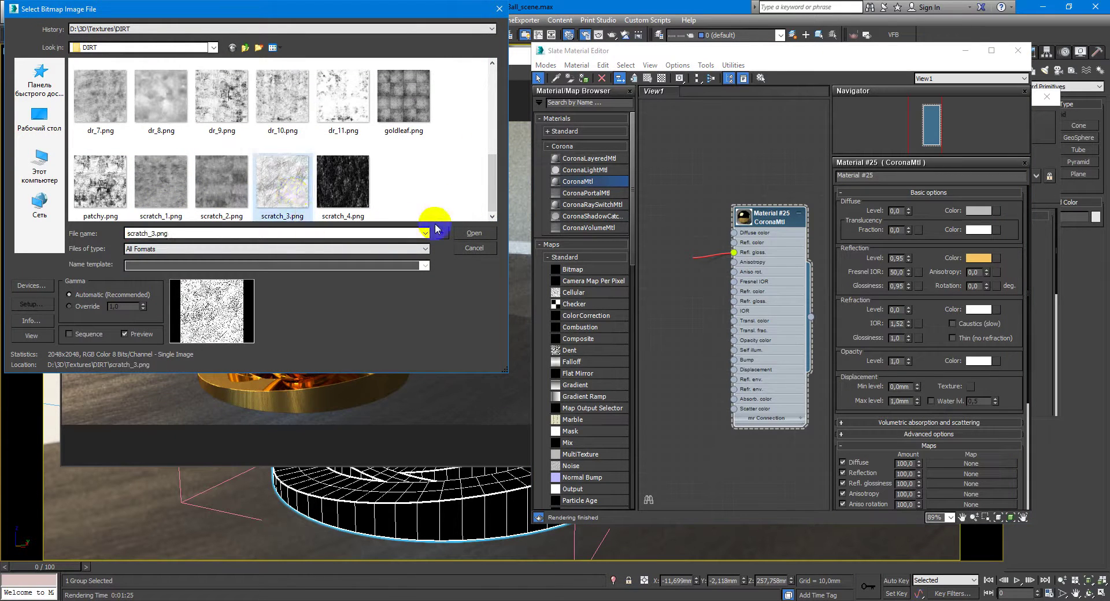
left_click(471, 233)
Step: Set the scratch bitmap (Map #14) U and V Tiling to 3
middle_click_drag(711, 264, 748, 253)
left_click_drag(749, 253, 682, 243)
double_click(682, 242)
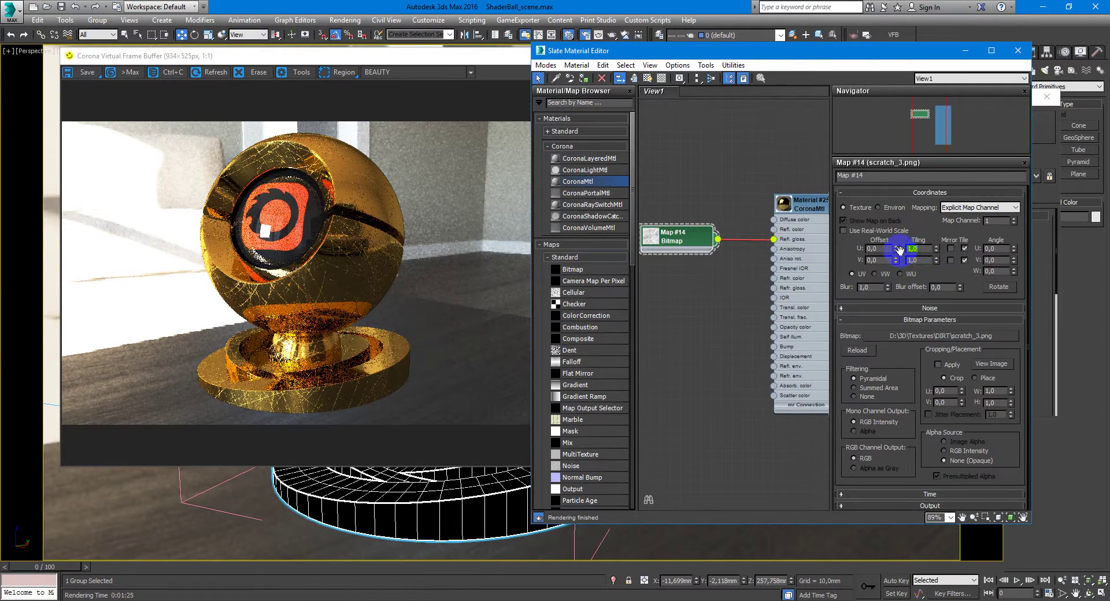
type("3")
key("Tab")
type("3")
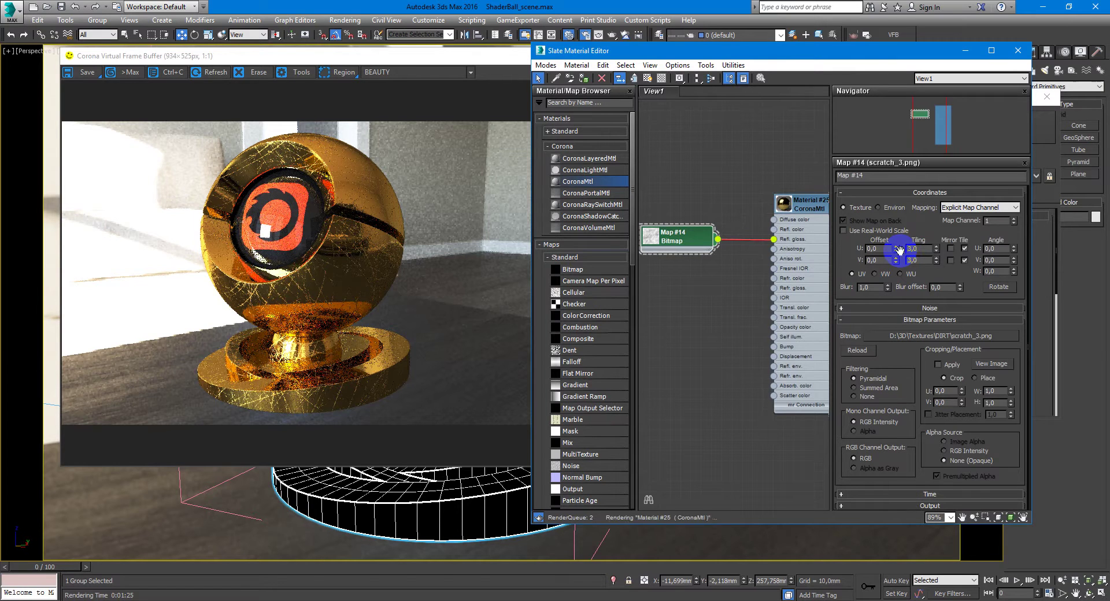
key("Return")
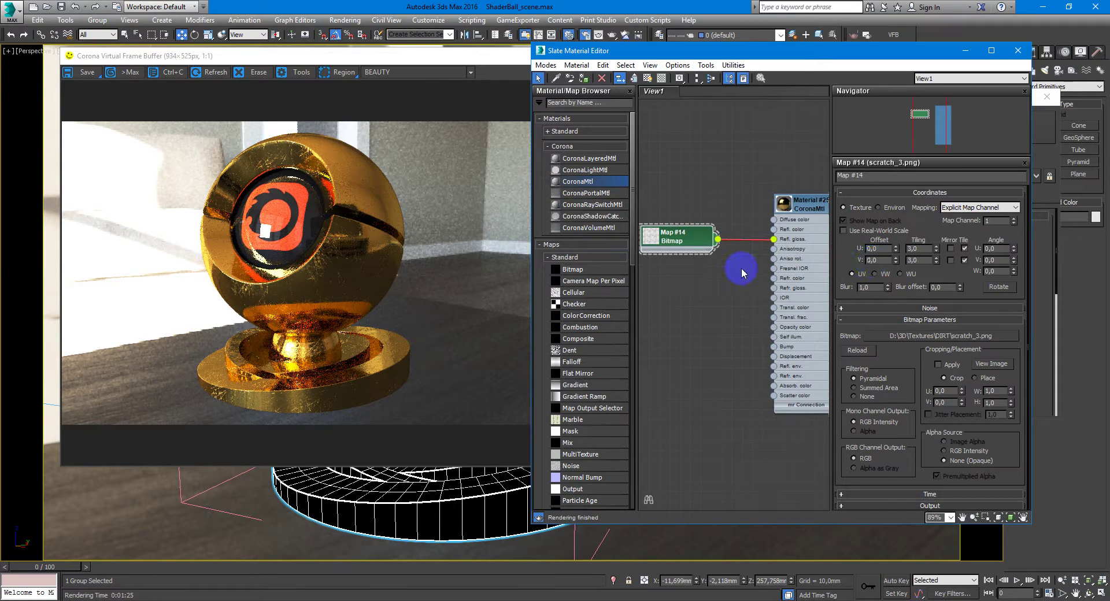
Step: In the bitmap's Output rollout, raise RGB Level to 1,22 and reset RGB Offset to 0,0
middle_click_drag(736, 269, 730, 266)
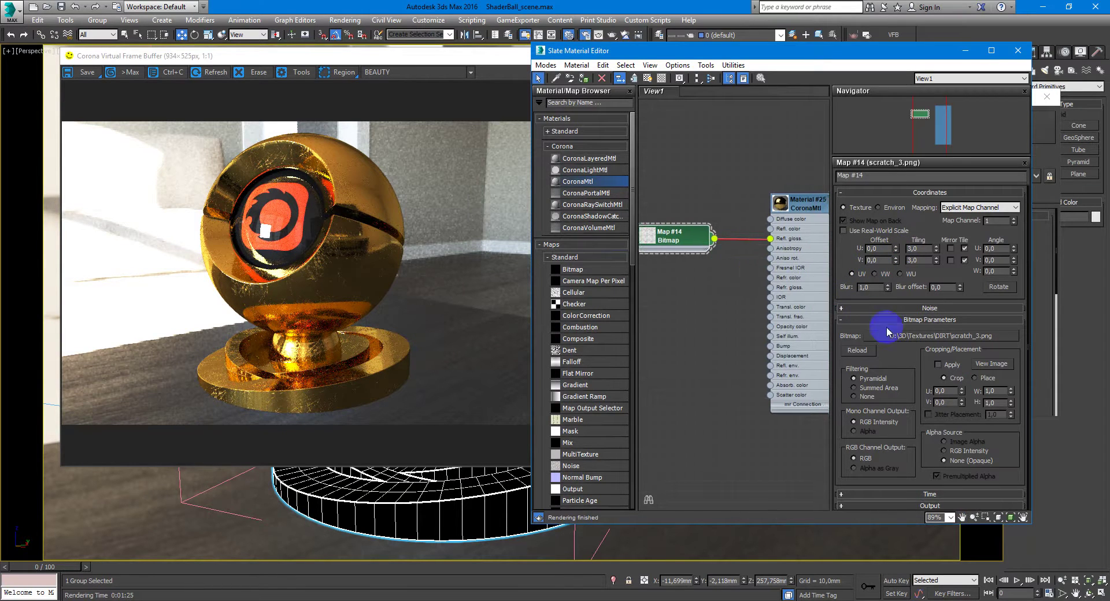
left_click(904, 504)
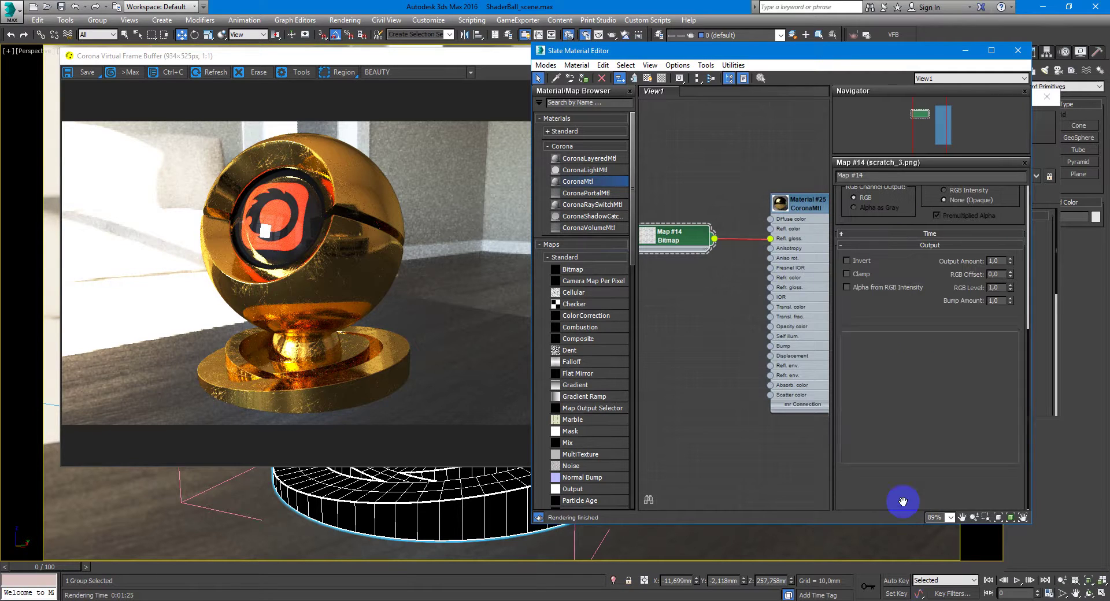
left_click(1010, 285)
left_click(1011, 285)
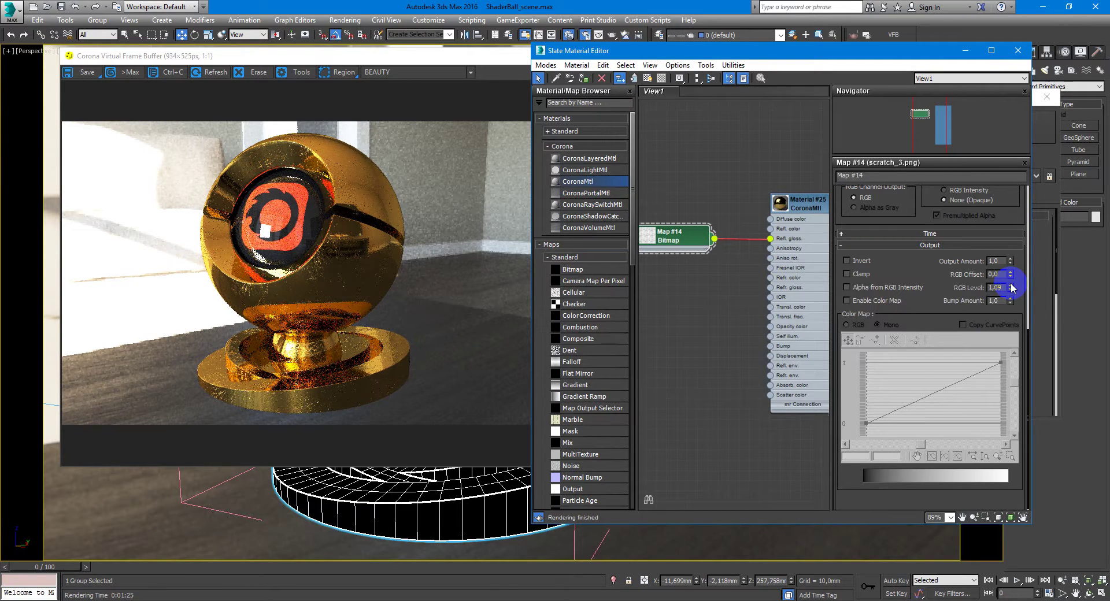
left_click(1011, 288)
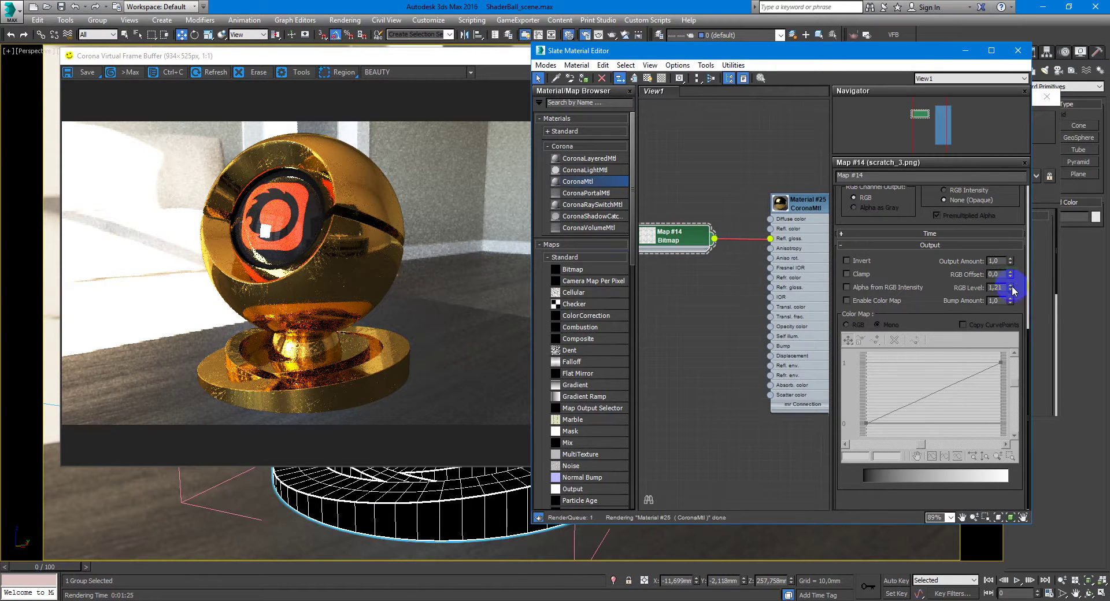
left_click(1011, 286)
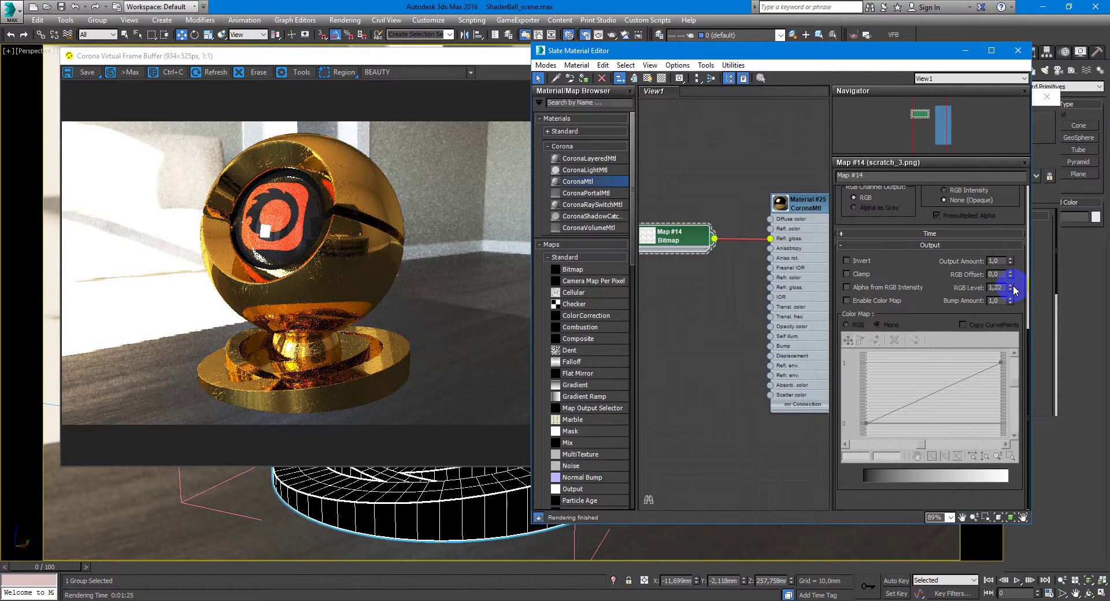
left_click(1012, 277)
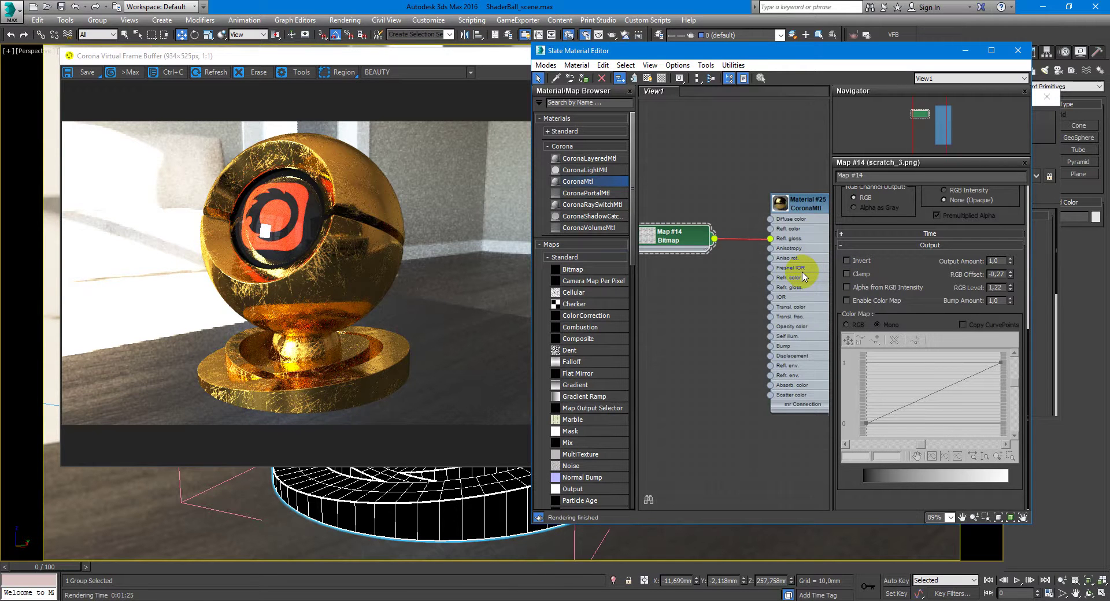
right_click(1010, 277)
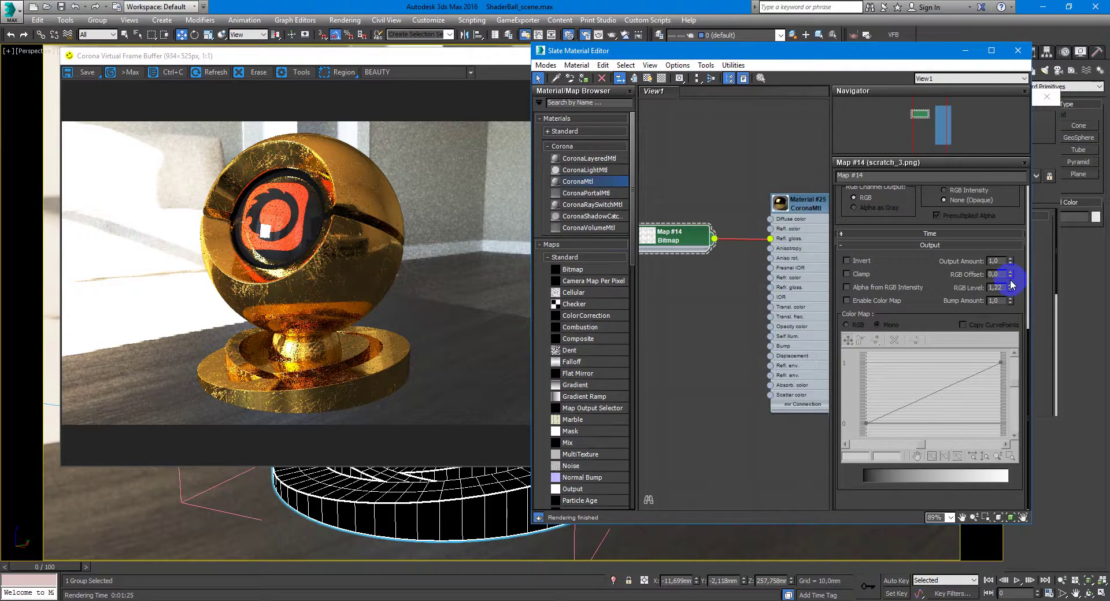